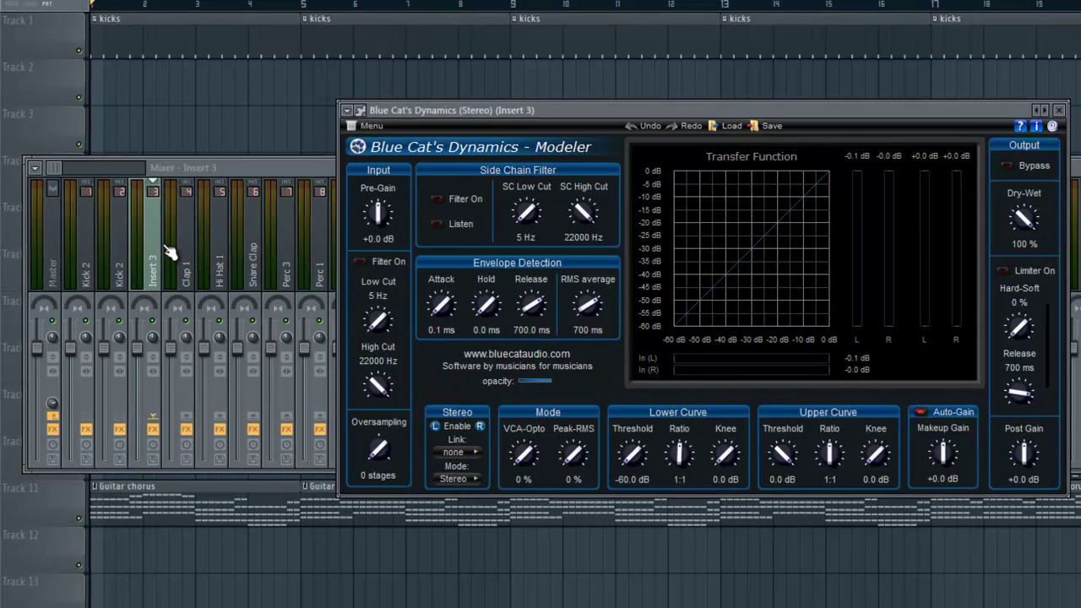
# Bring the Mixer window in front of the Blue Cat's Dynamics plugin window
pyautogui.click(167, 252)
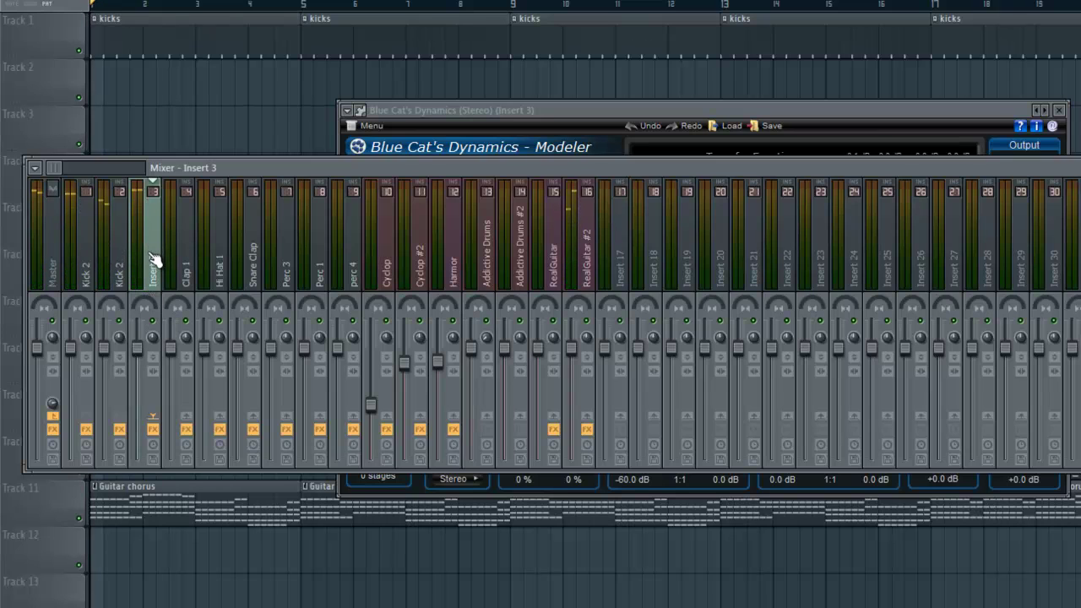
# Start playback and open Blue Cat's Gain on the RealGuitar #2 mixer track
pyautogui.press('space')
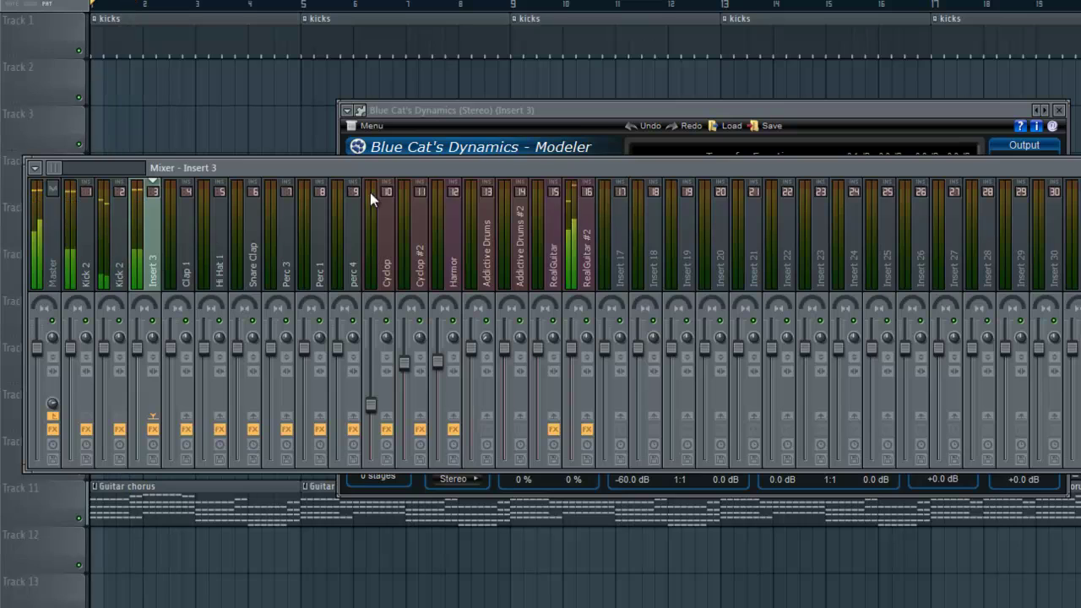
pyautogui.click(590, 235)
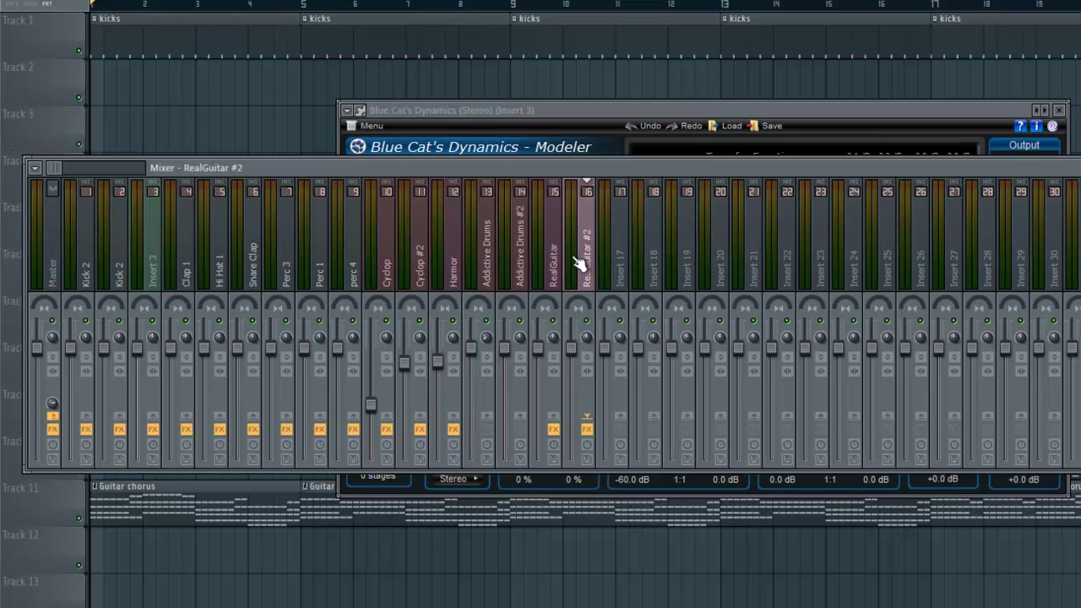
pyautogui.click(593, 285)
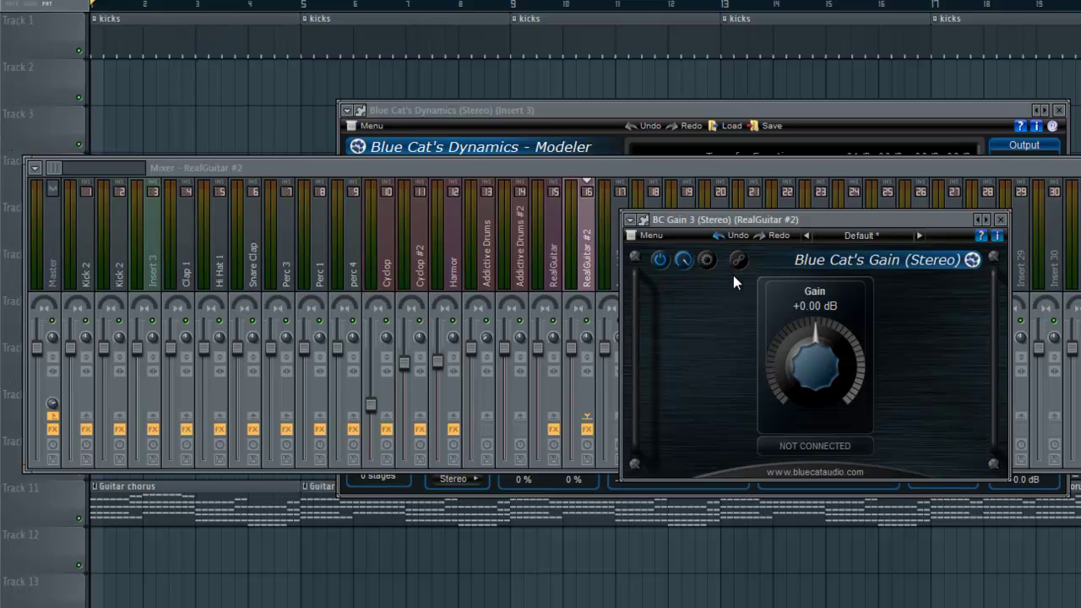
pyautogui.moveTo(816, 366)
pyautogui.mouseDown()
pyautogui.moveTo(824, 469)
pyautogui.moveTo(818, 326)
pyautogui.moveTo(815, 365)
pyautogui.mouseUp()
pyautogui.click(637, 235)
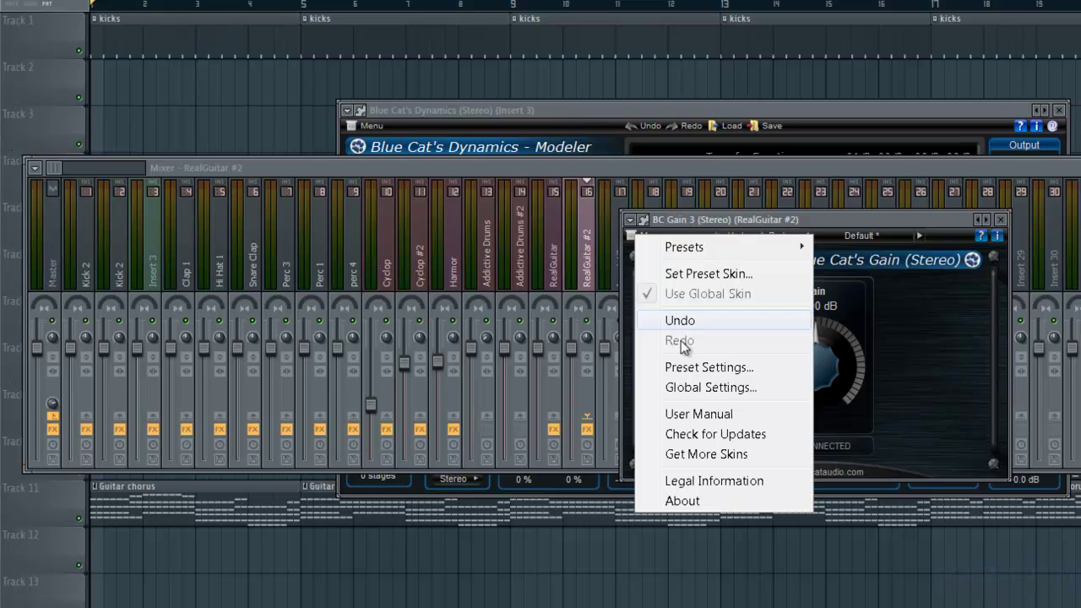
# Enable MIDI control of Blue Cat's Gain's Gain parameter on channel 2, CC 2
pyautogui.click(686, 390)
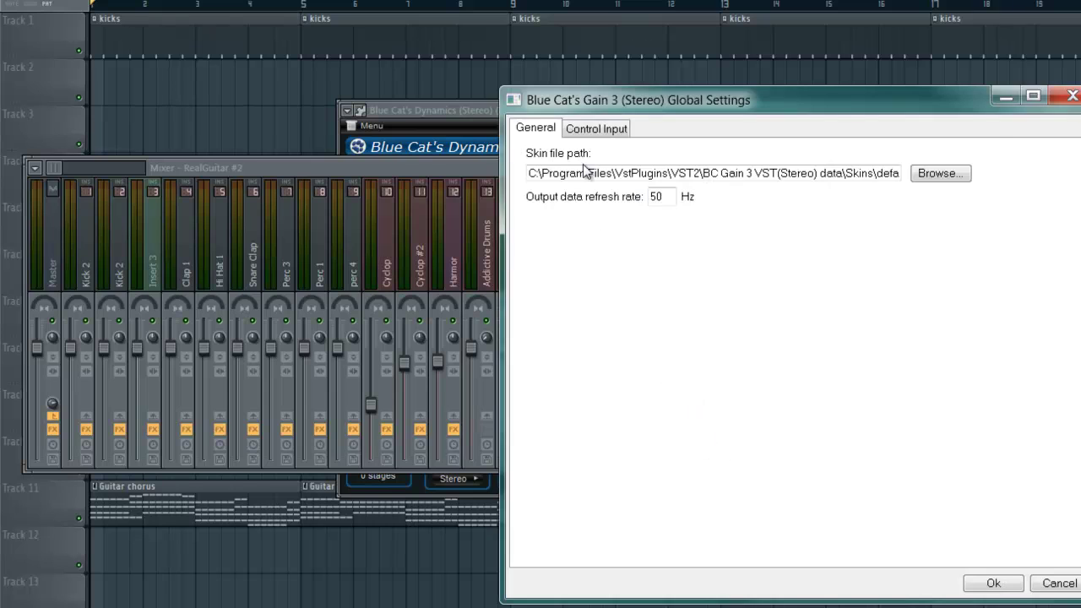
pyautogui.click(592, 129)
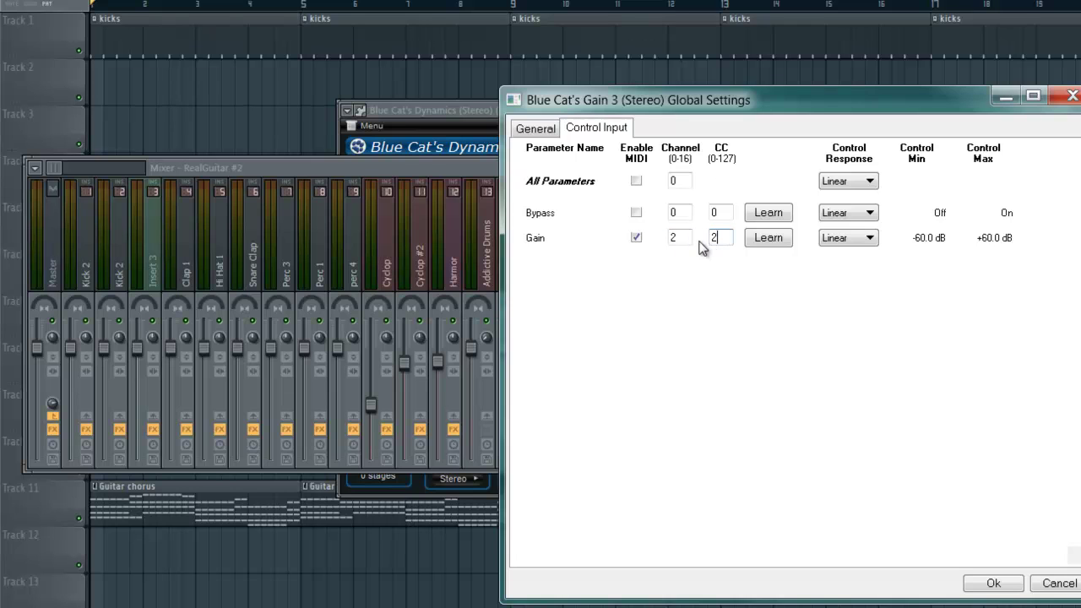
pyautogui.click(990, 590)
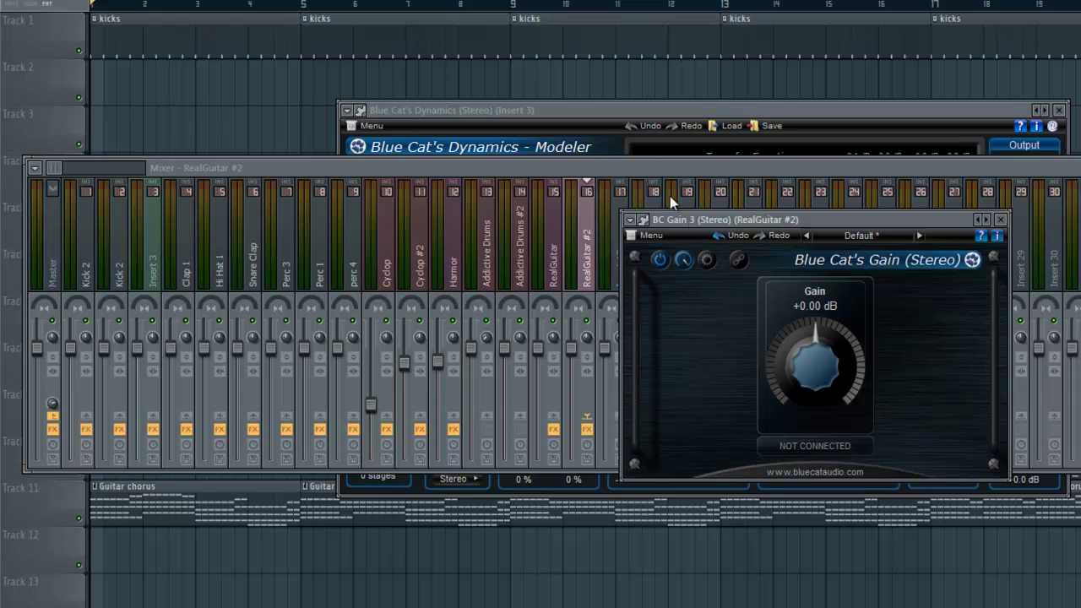
pyautogui.click(621, 116)
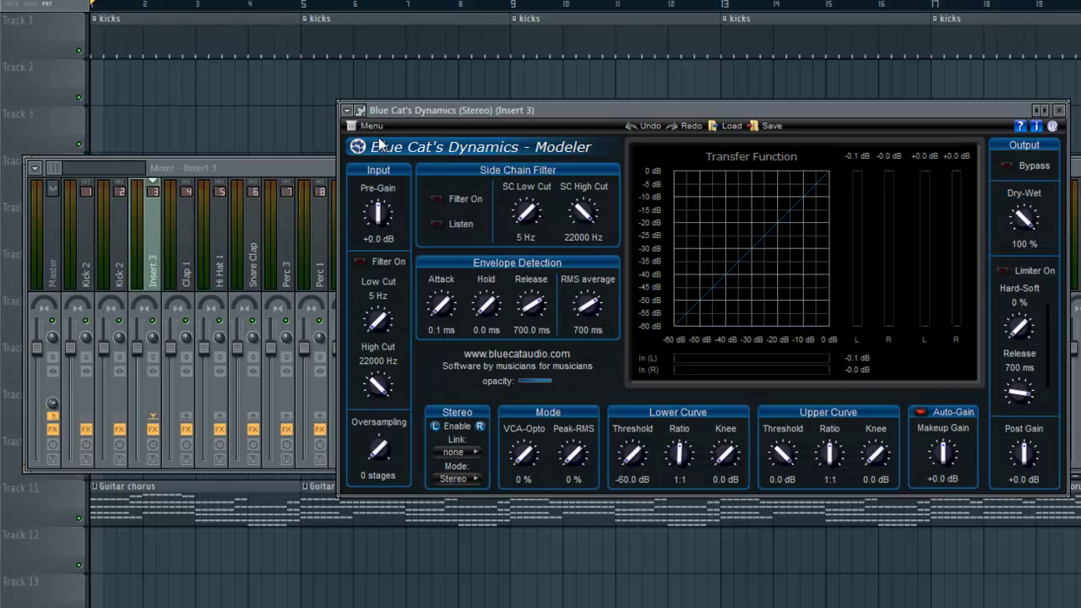
# Make Blue Cat's Dynamics output Total Gain(1) and (2) as MIDI on channel 2, CC 2
pyautogui.click(354, 126)
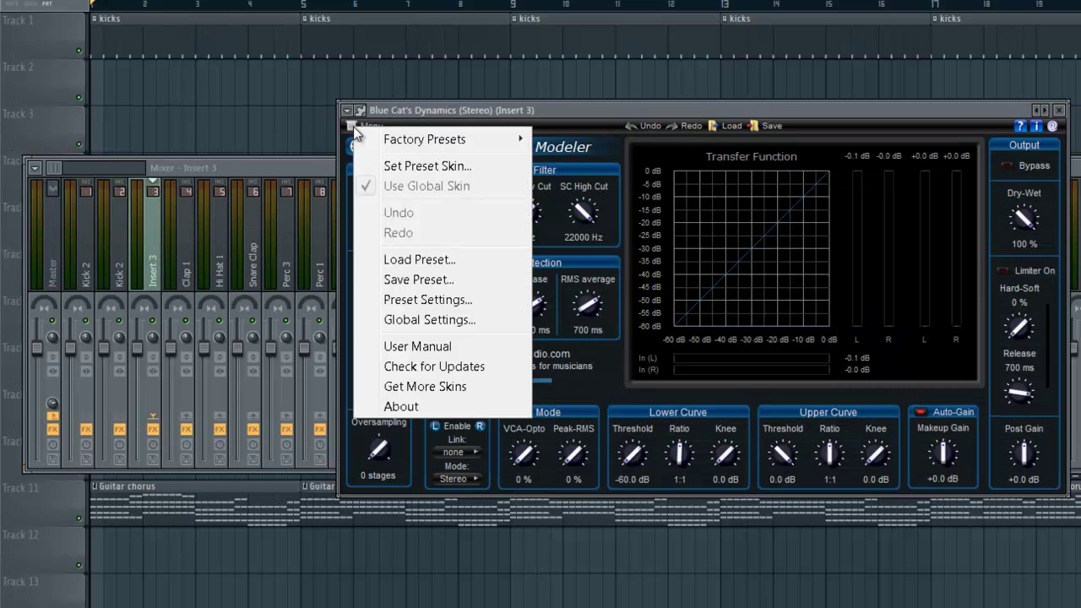
pyautogui.click(439, 319)
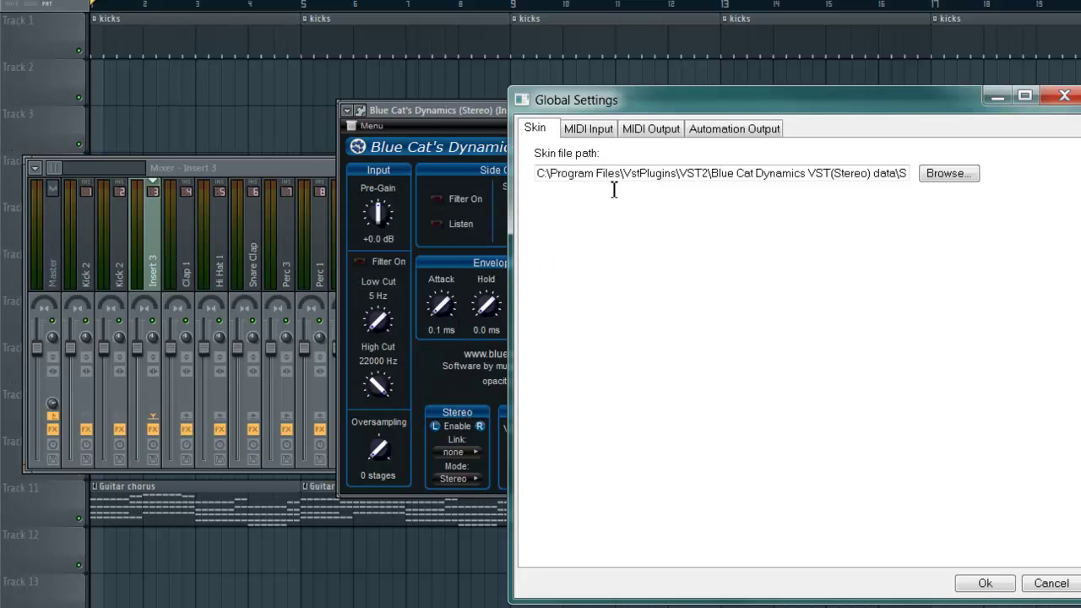
pyautogui.click(662, 131)
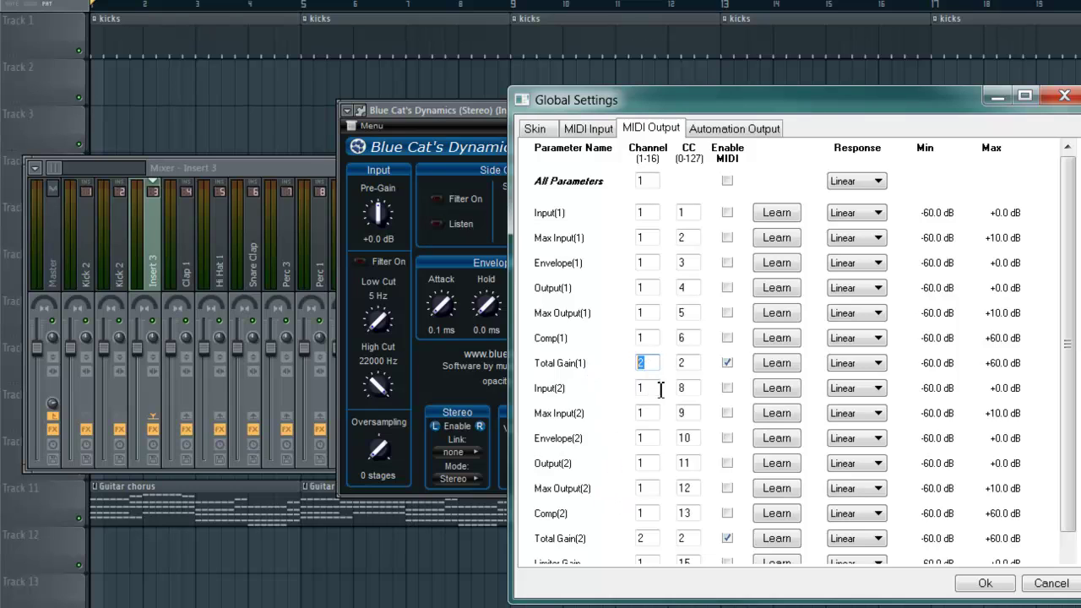
pyautogui.click(697, 362)
pyautogui.click(986, 584)
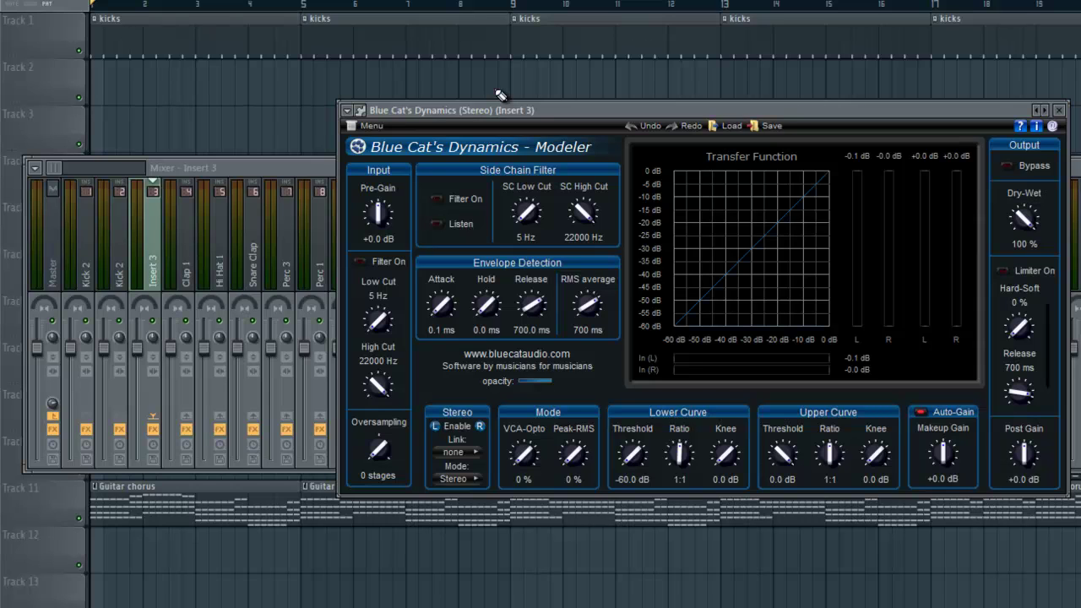
# Set the Dynamics wrapper's MIDI output port, then open BC Gain's wrapper settings for its input port
pyautogui.click(361, 112)
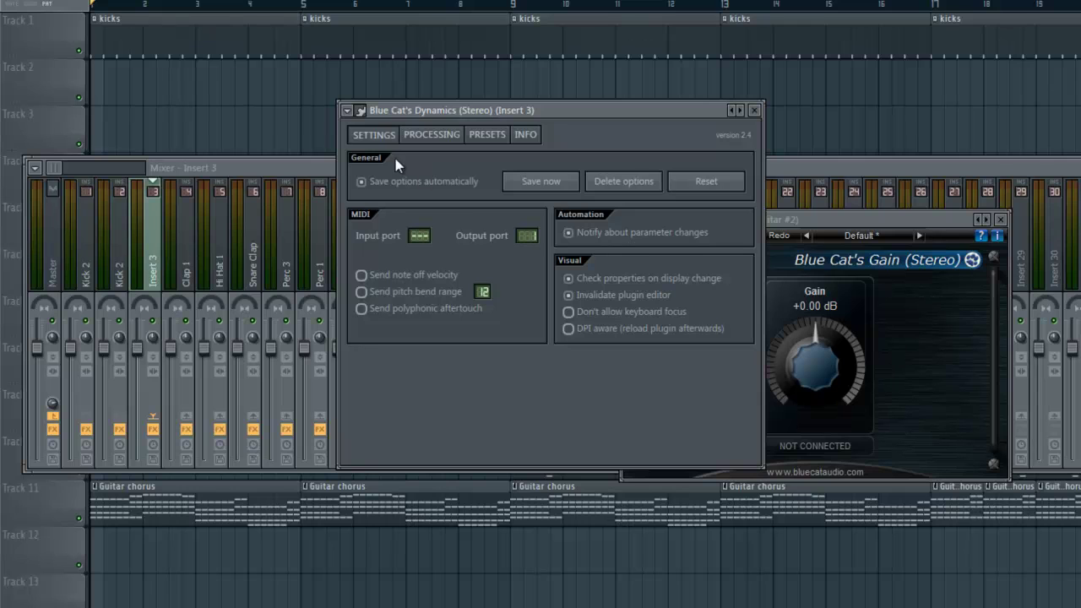
pyautogui.click(361, 111)
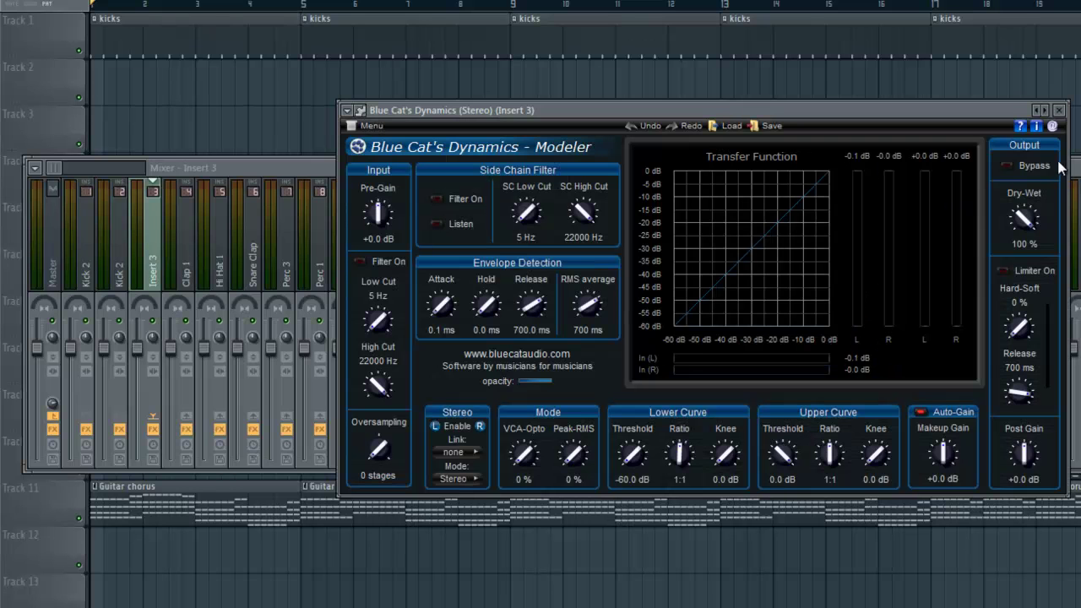
pyautogui.moveTo(958, 115); pyautogui.dragTo(715, 155)
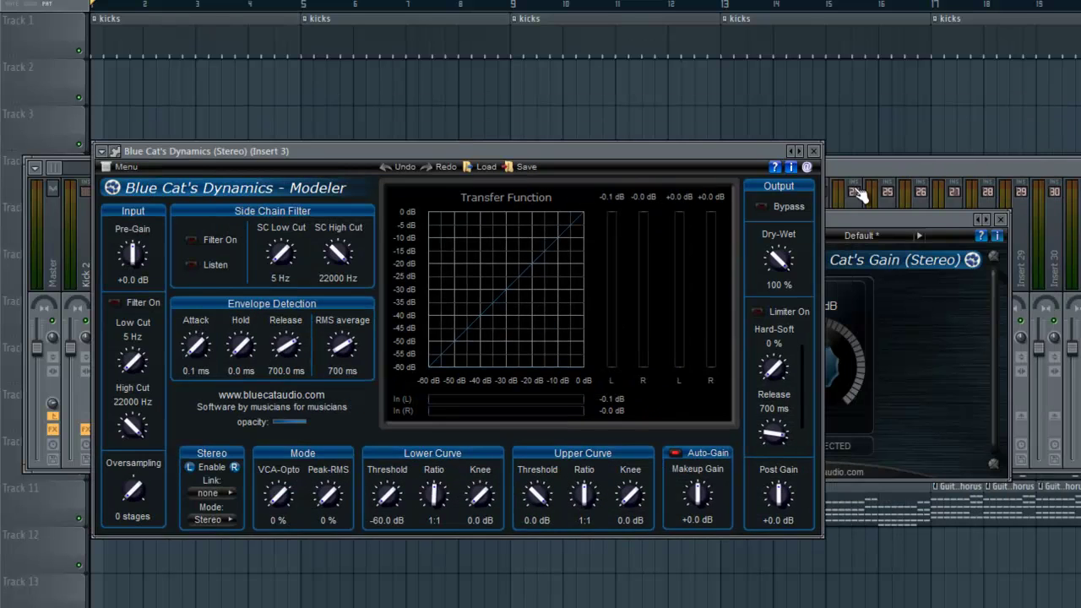
pyautogui.click(897, 217)
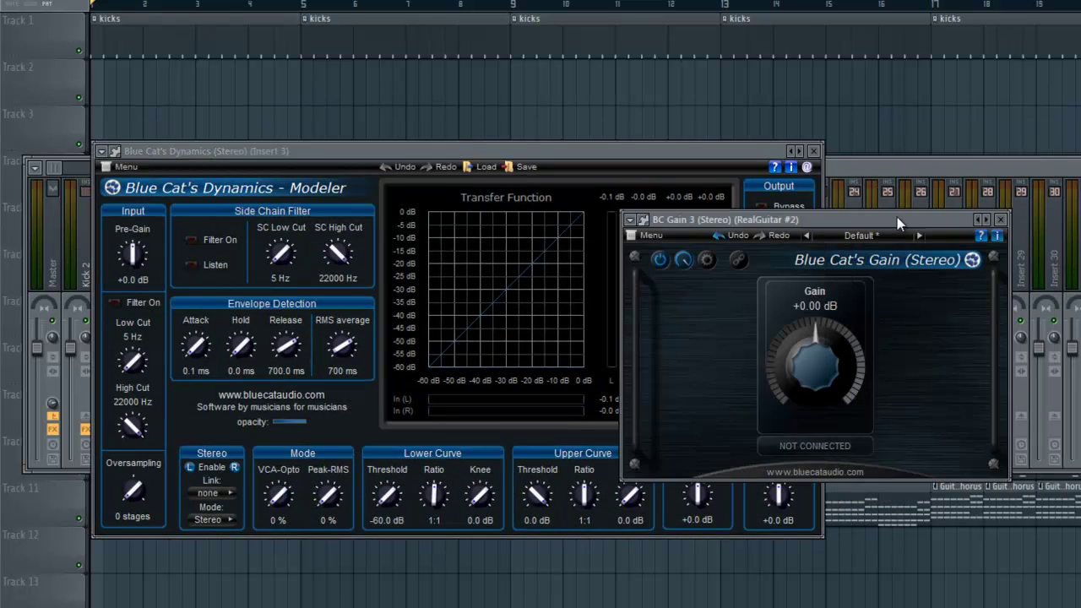
pyautogui.click(645, 219)
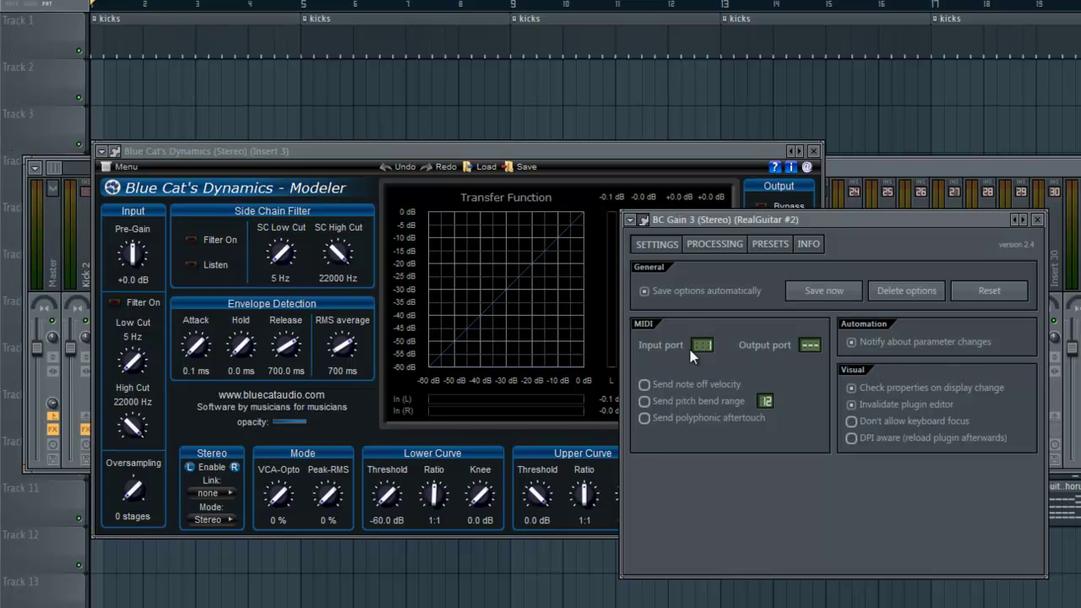
# Return Blue Cat's Gain to its controls and bring Blue Cat's Dynamics to the front
pyautogui.click(651, 224)
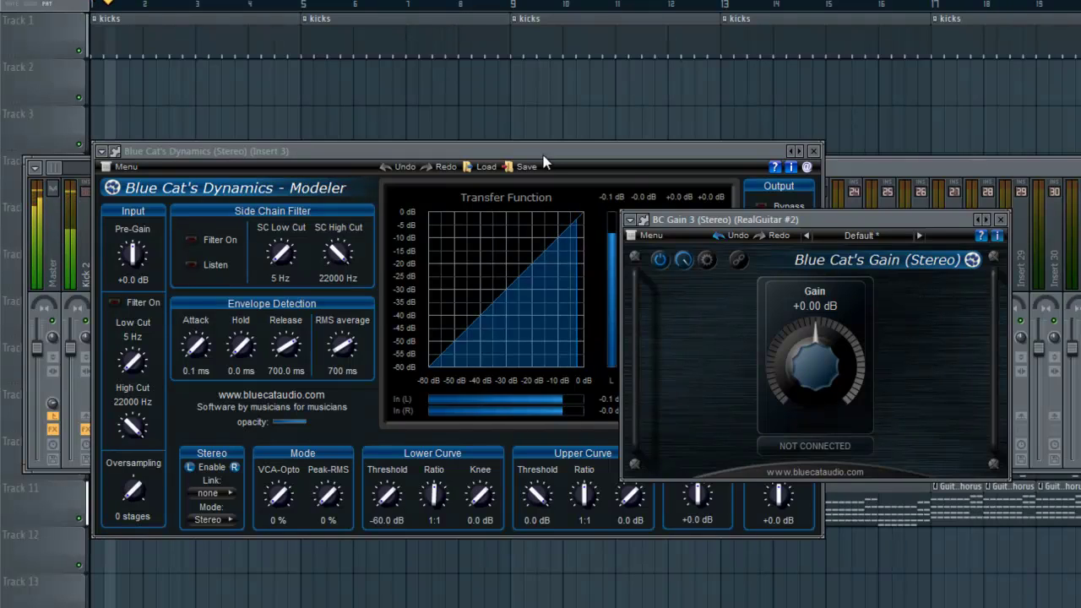
pyautogui.click(674, 151)
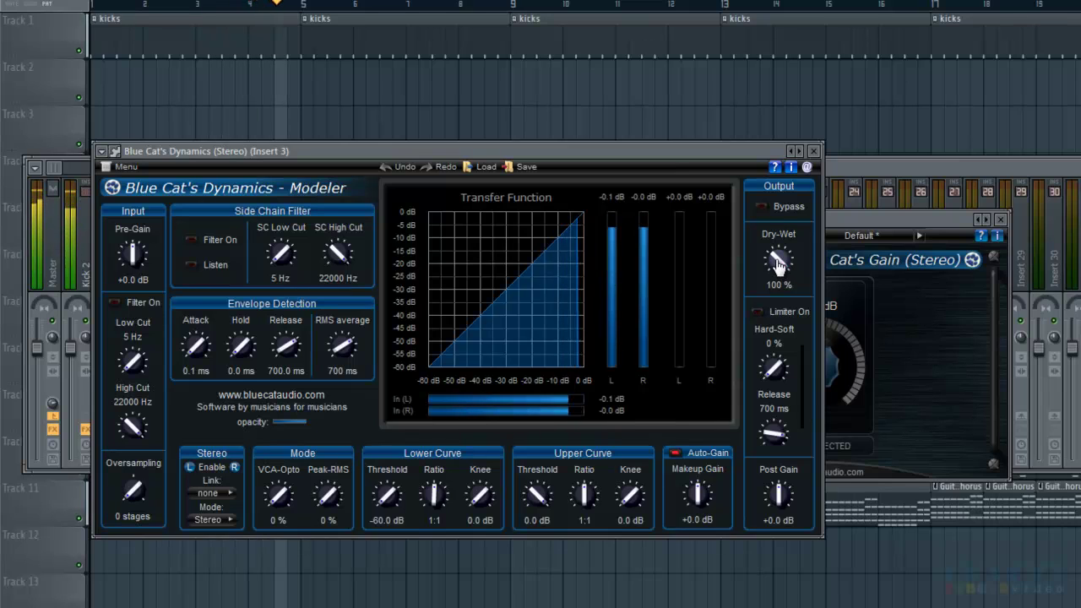
# Set Dynamics to 0% Dry-Wet, -33 dB upper threshold, 5.73:1 ratio, with Auto-Gain off
pyautogui.moveTo(779, 264); pyautogui.dragTo(787, 334)
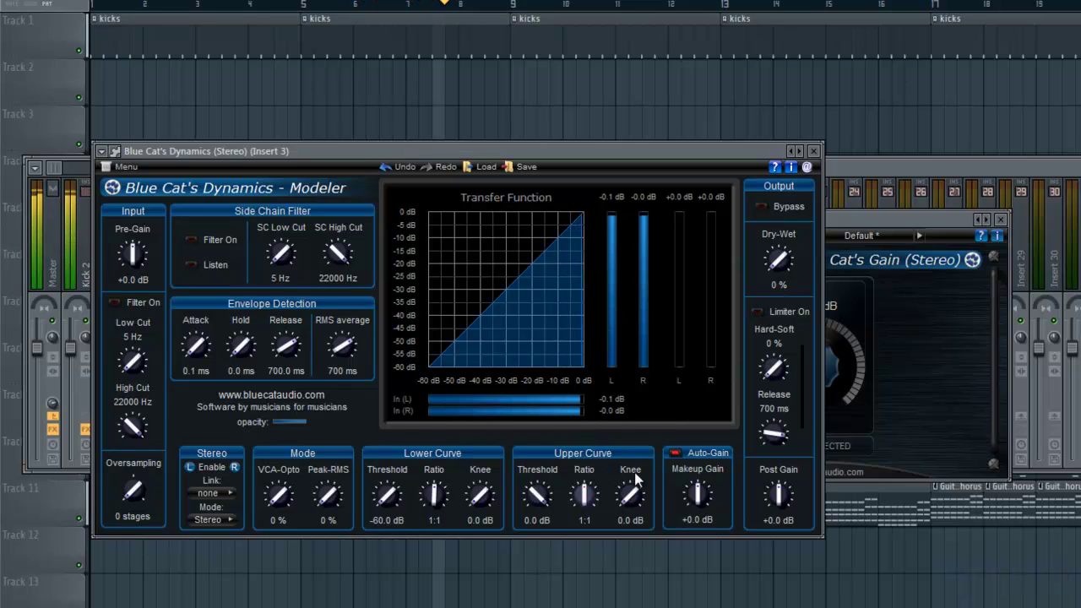
pyautogui.moveTo(538, 494); pyautogui.dragTo(539, 545)
pyautogui.moveTo(898, 215); pyautogui.dragTo(1055, 209)
pyautogui.moveTo(589, 499); pyautogui.dragTo(597, 446)
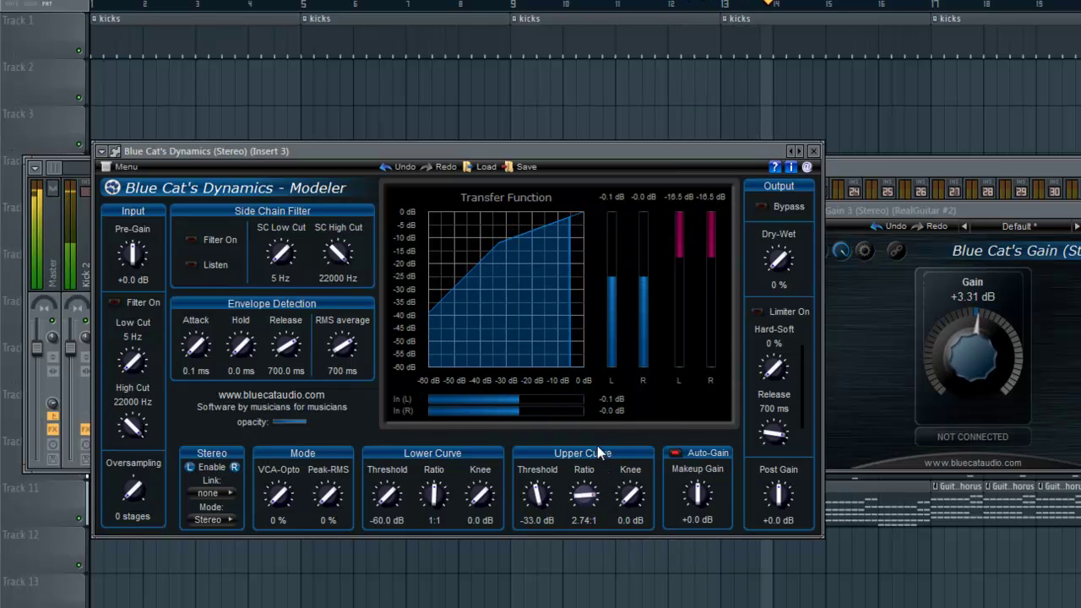
pyautogui.click(675, 454)
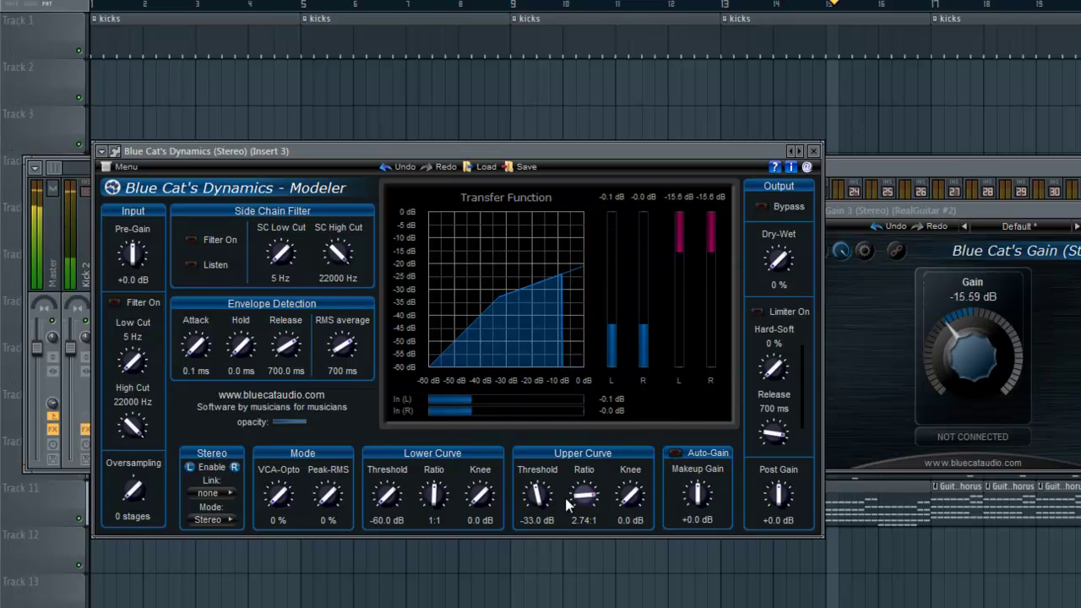
pyautogui.moveTo(543, 504); pyautogui.dragTo(583, 507)
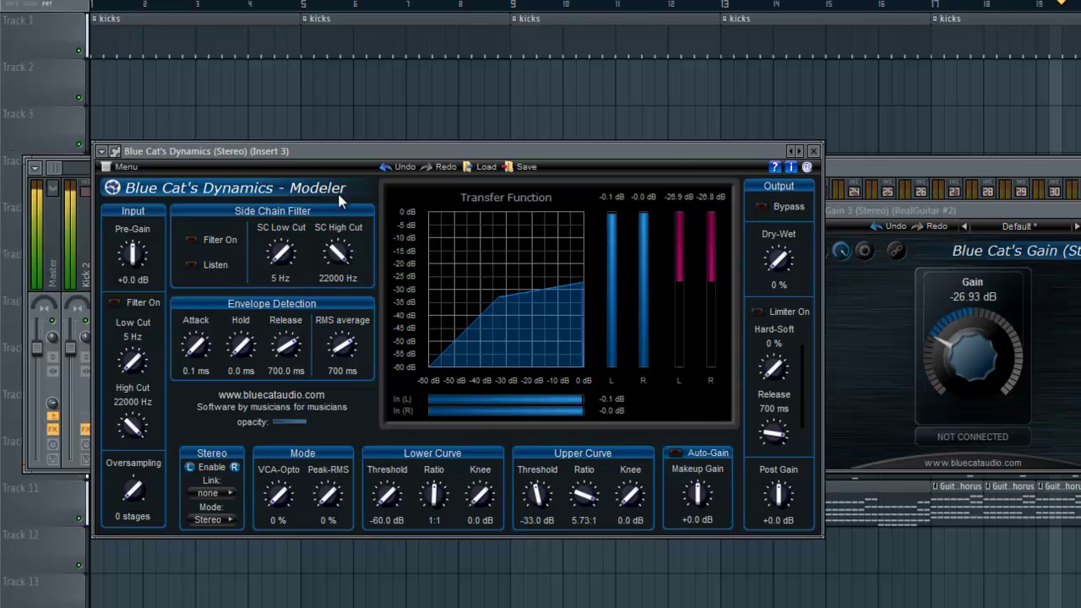
# Set Dynamics release to 115.3 ms, upper threshold to -32 dB and knee to 19 dB
pyautogui.moveTo(307, 342); pyautogui.dragTo(300, 378)
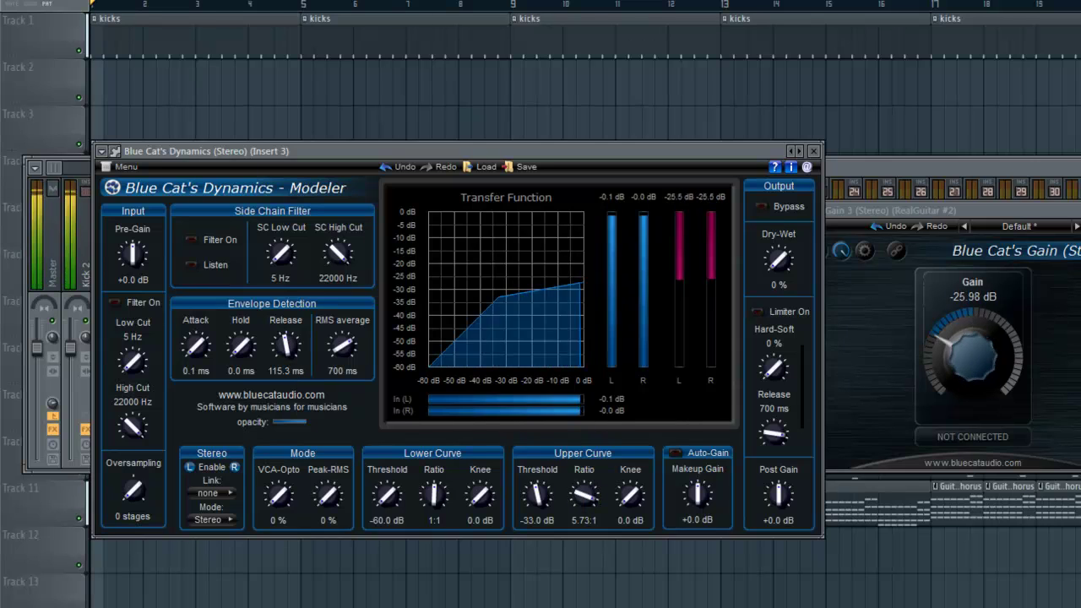
pyautogui.moveTo(587, 511); pyautogui.dragTo(632, 502)
pyautogui.moveTo(548, 520); pyautogui.dragTo(598, 480)
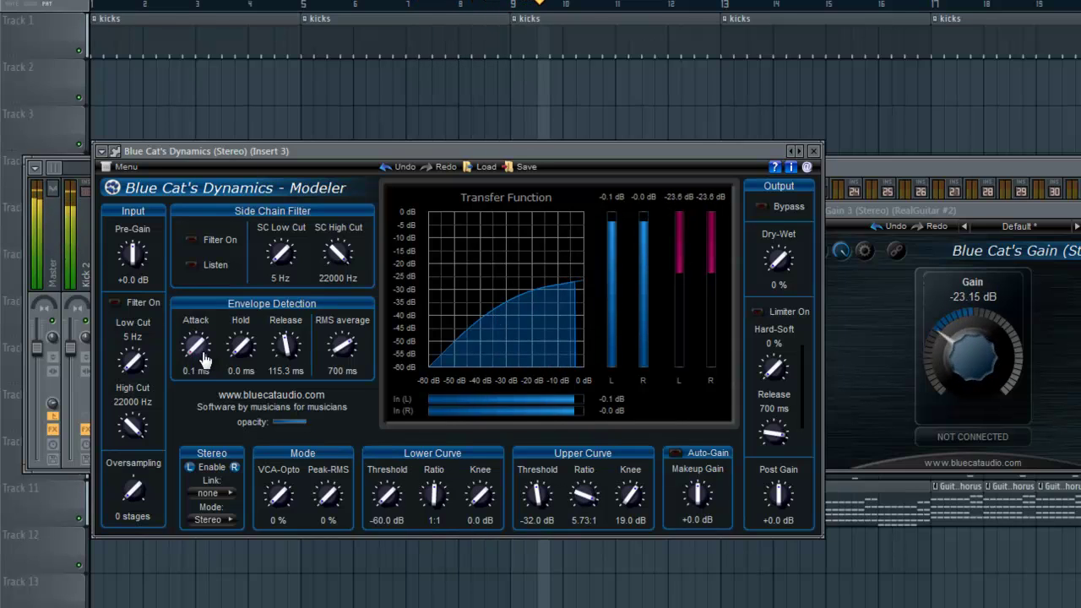
pyautogui.click(973, 210)
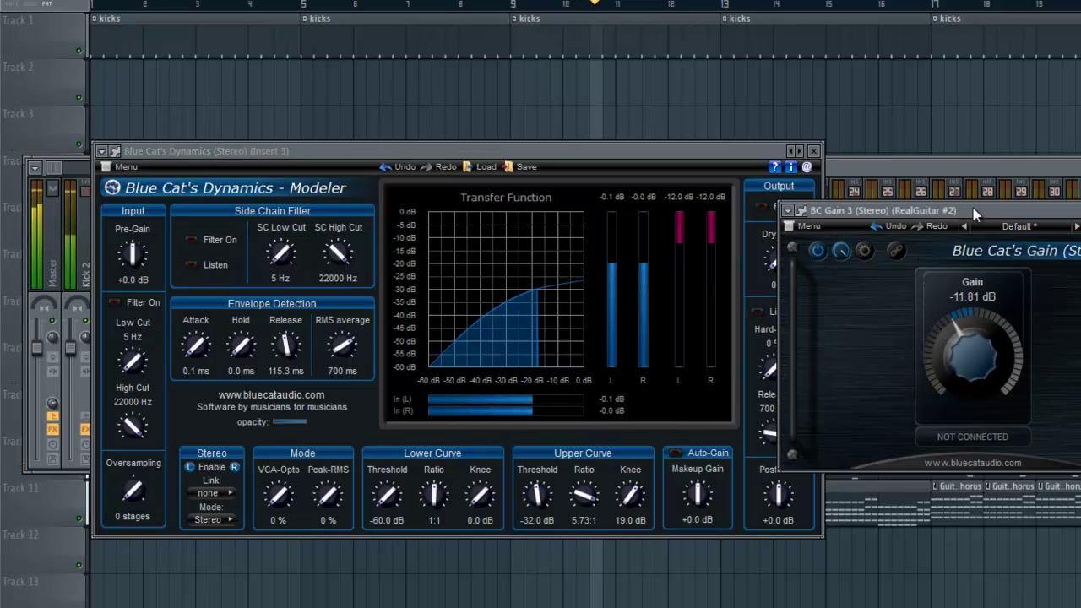